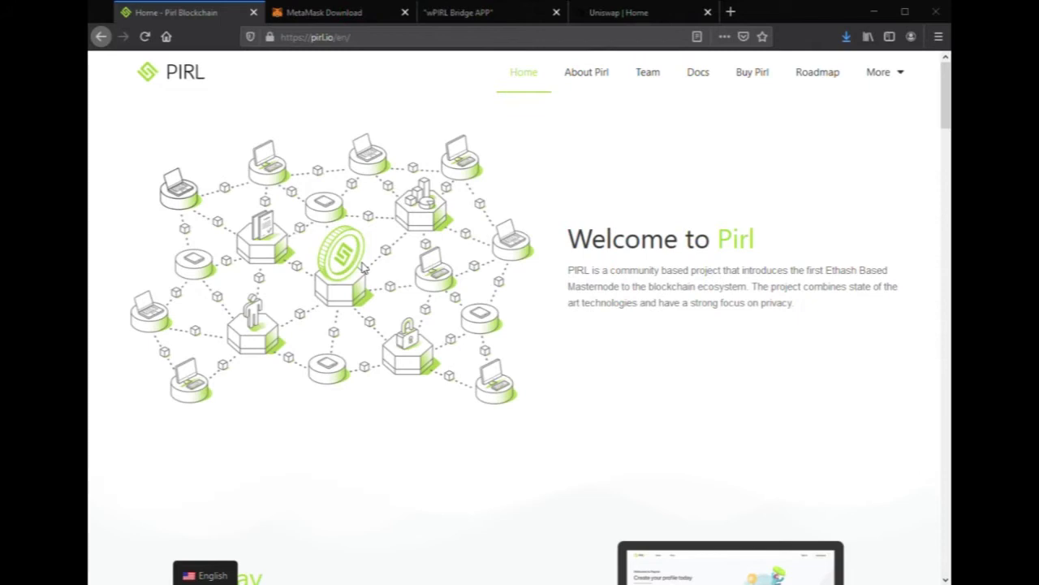
Install the MetaMask extension for Firefox from its download page
click(337, 16)
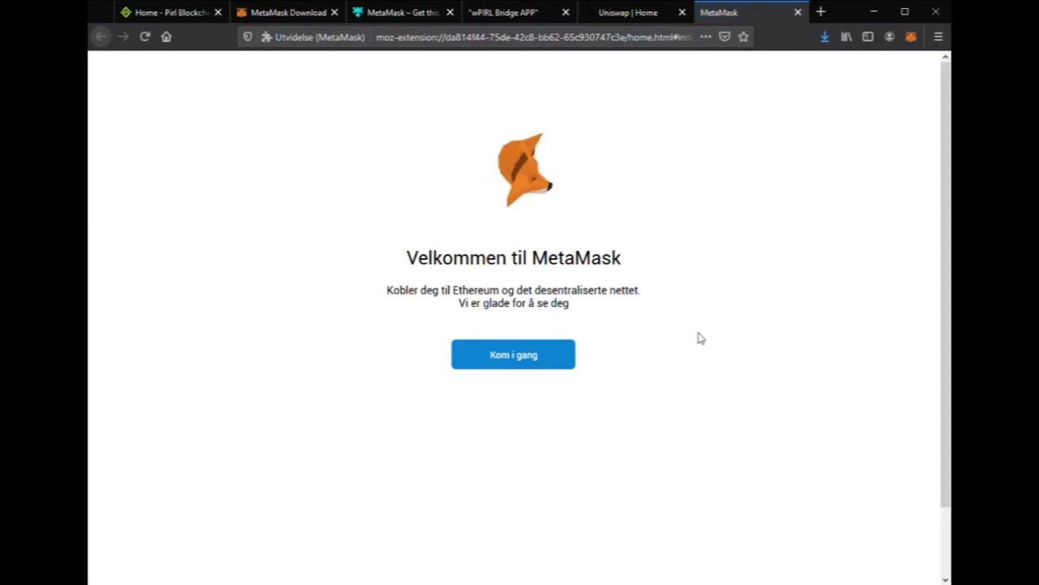
Begin creating a new MetaMask wallet, agreeing to share anonymous usage data
click(492, 359)
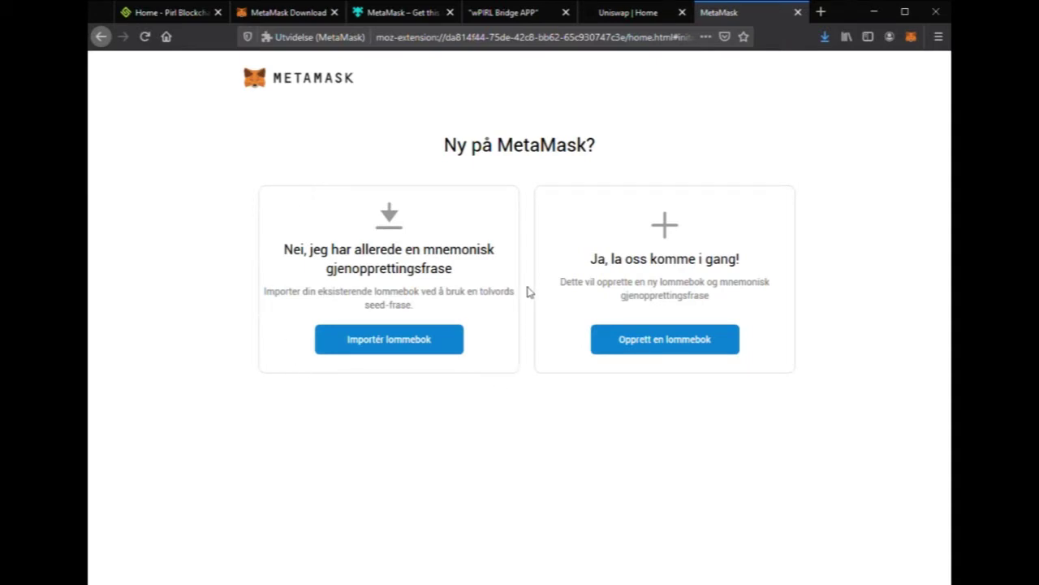
click(667, 352)
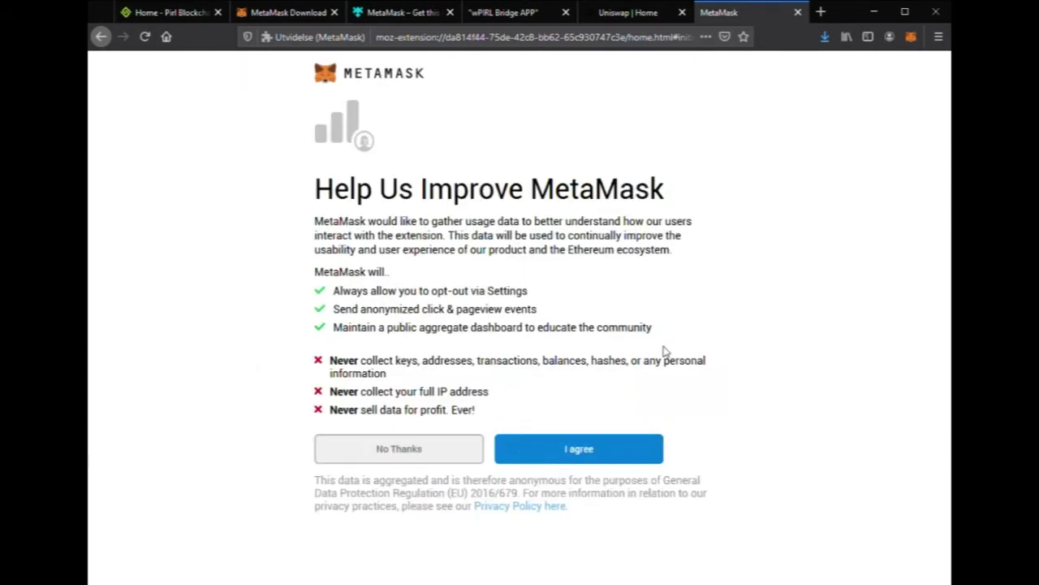
click(655, 448)
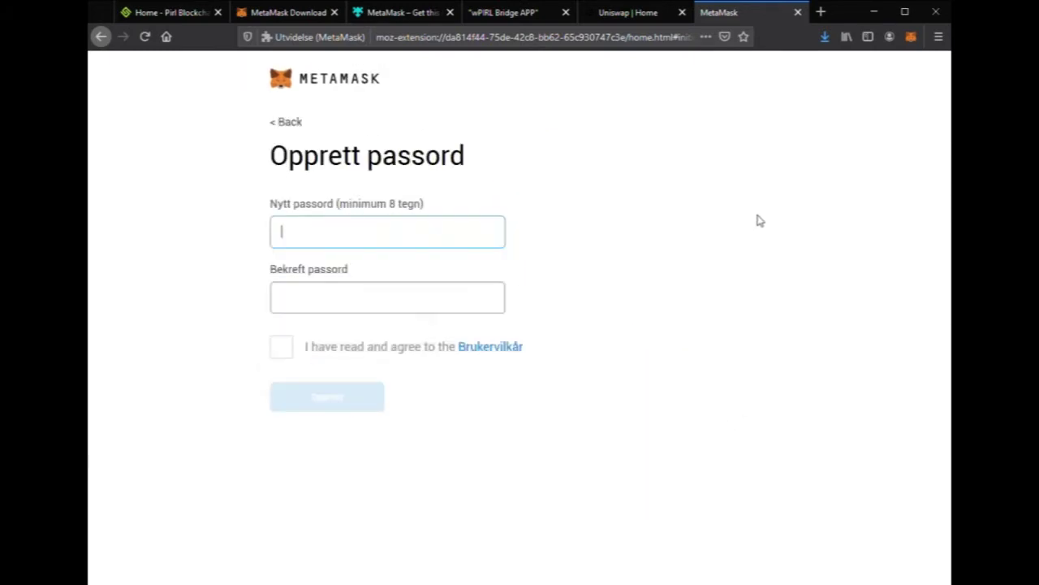
Enter the new wallet password and a matching confirmation password
text(••)
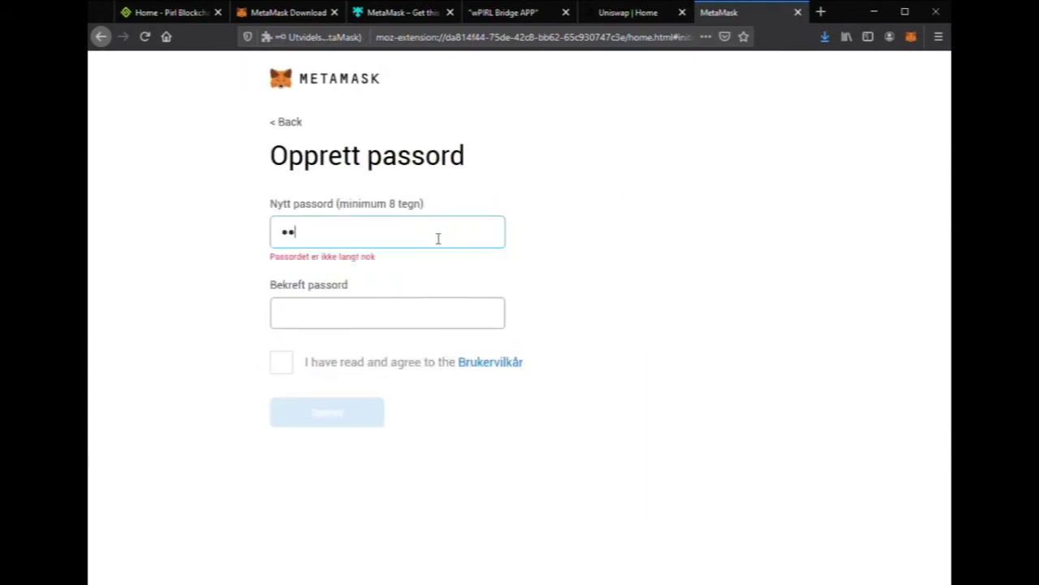
text(••••)
text(••••)
key(Tab)
text(•••)
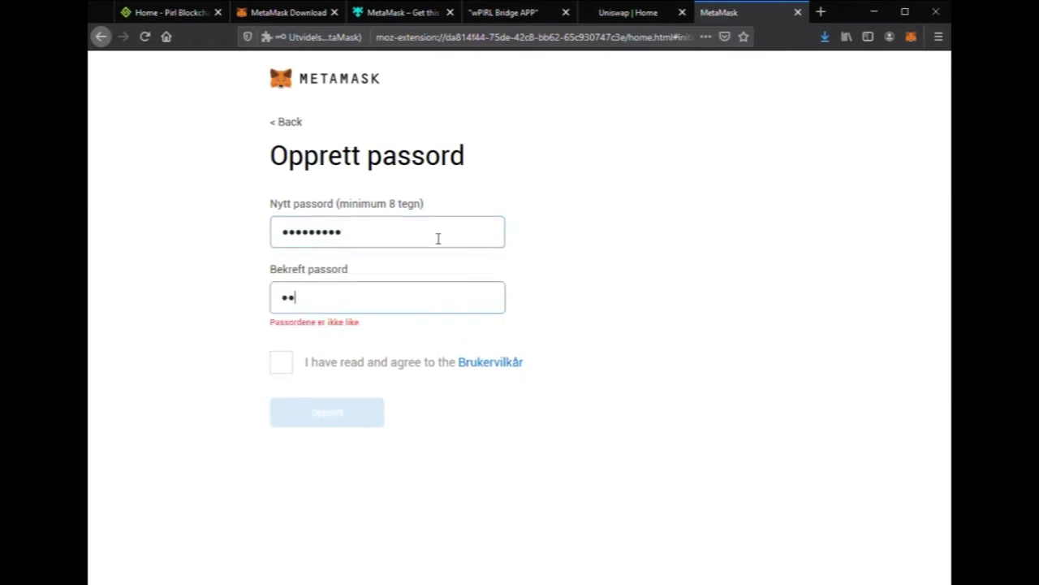
text(••••••)
drag(438, 238, 147, 243)
text(•••••••••)
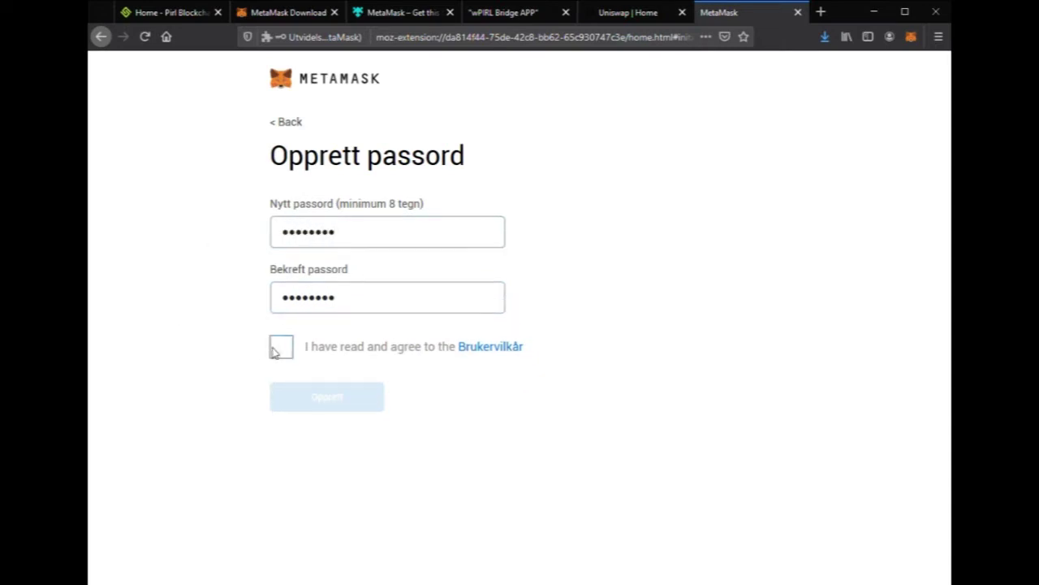
Accept the terms, create the wallet, defer the secret phrase backup, and show the networks
click(281, 347)
click(342, 397)
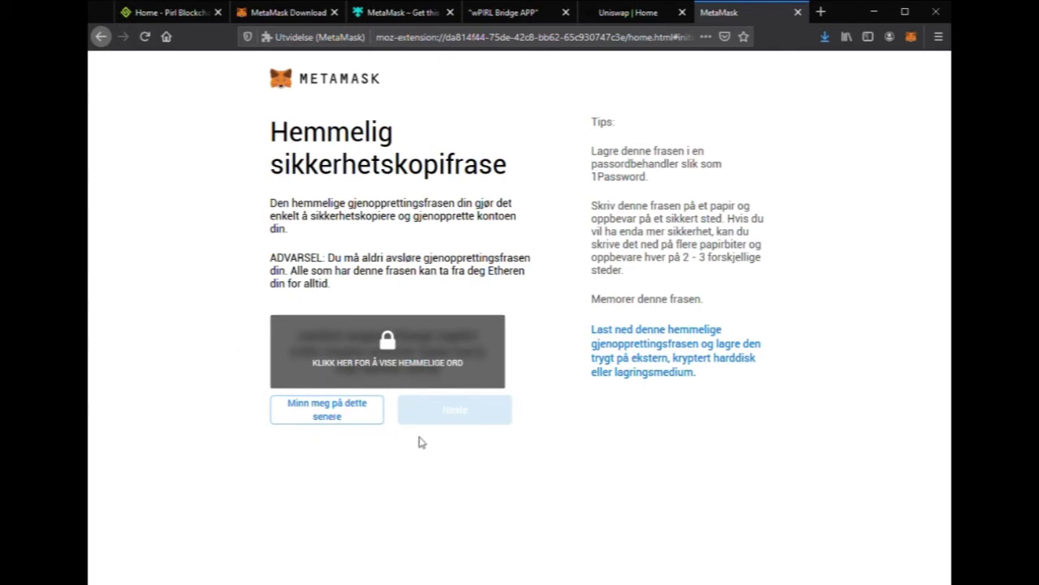
click(329, 417)
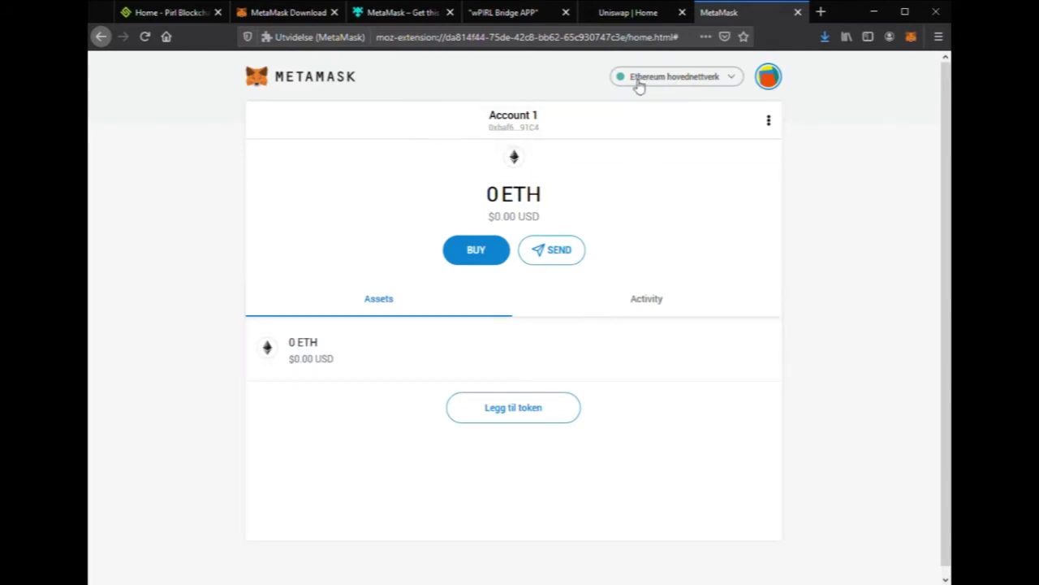
click(715, 85)
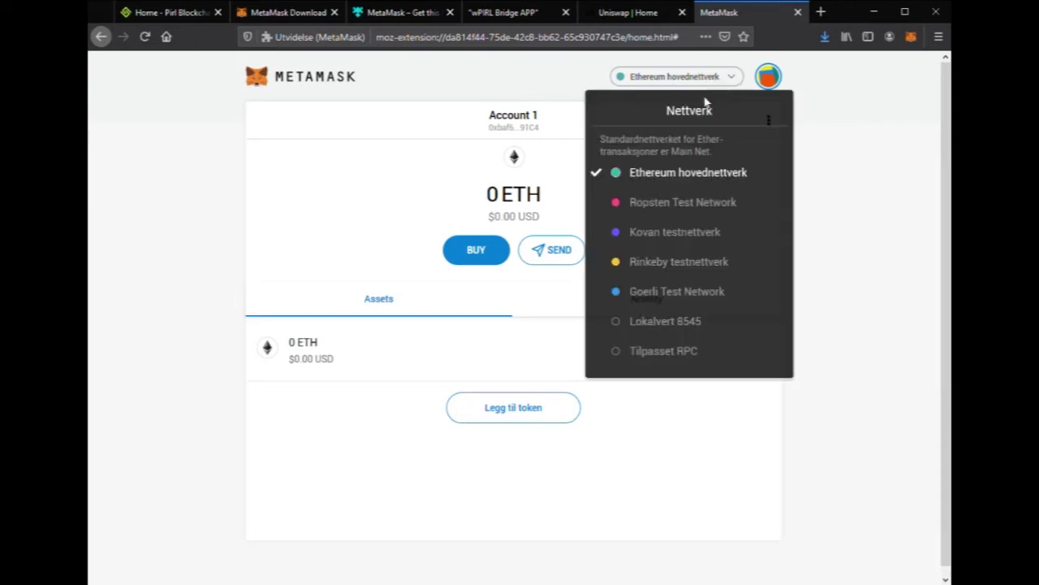
click(675, 350)
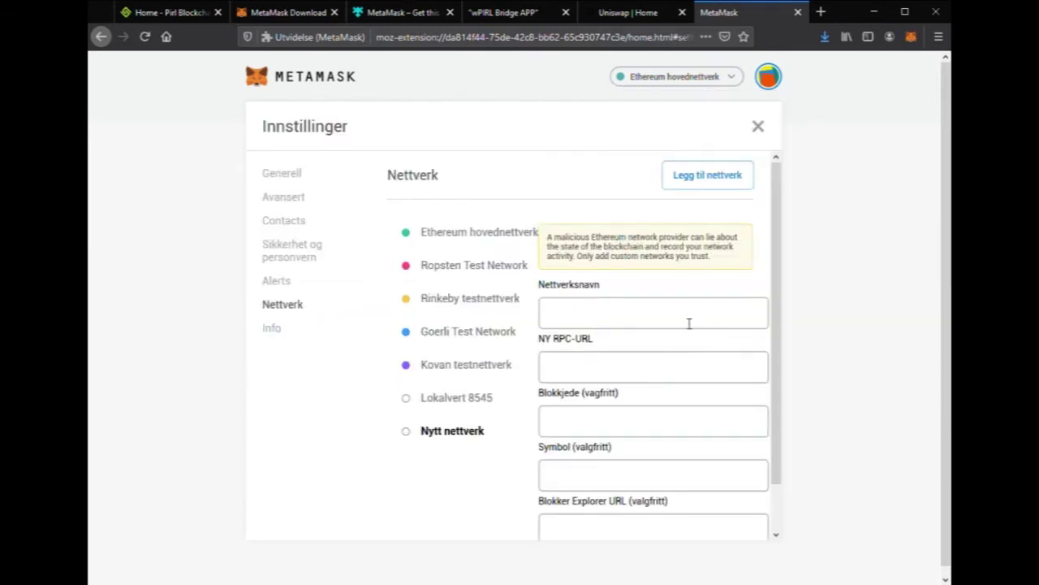
click(688, 323)
text(Pirl Net)
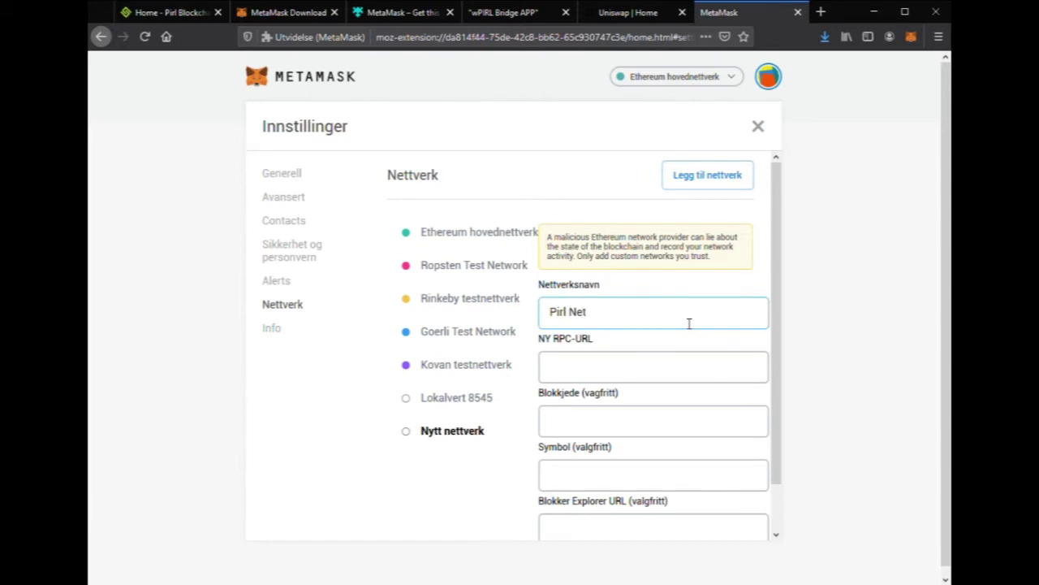
text(work)
click(667, 377)
text(https://wallrpc.pirl.io/)
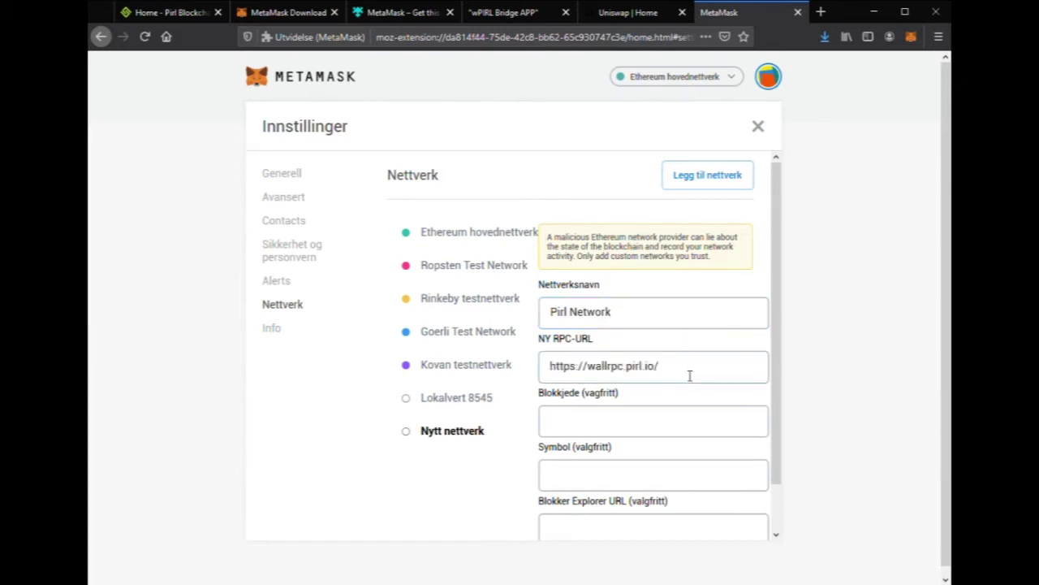
scroll(690, 376, down, 1)
click(713, 529)
Close the settings and return to the account with Pirl Network active
scroll(686, 282, up, 1)
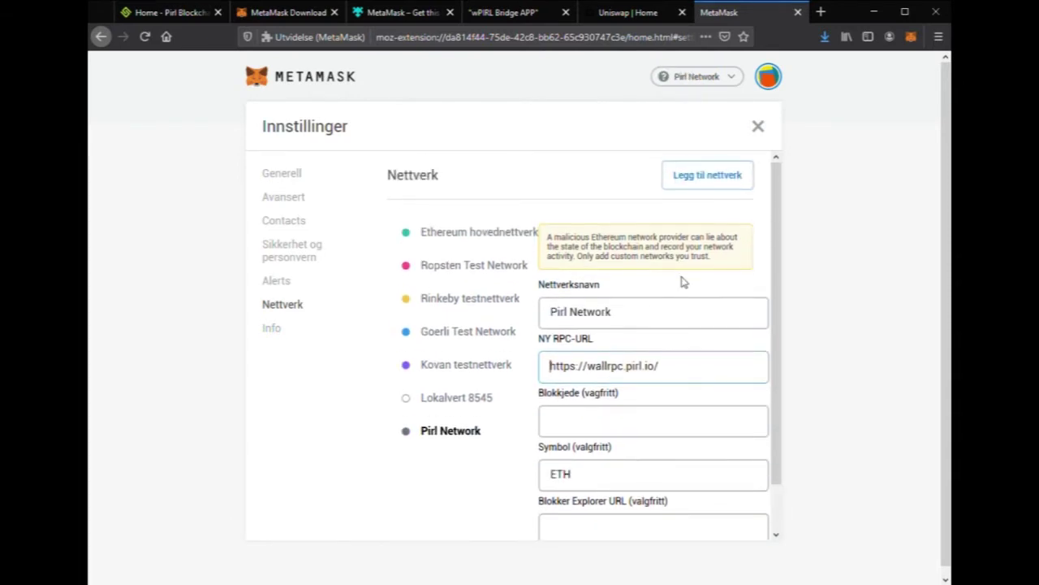
scroll(686, 282, down, 1)
scroll(687, 282, up, 1)
click(759, 128)
click(713, 78)
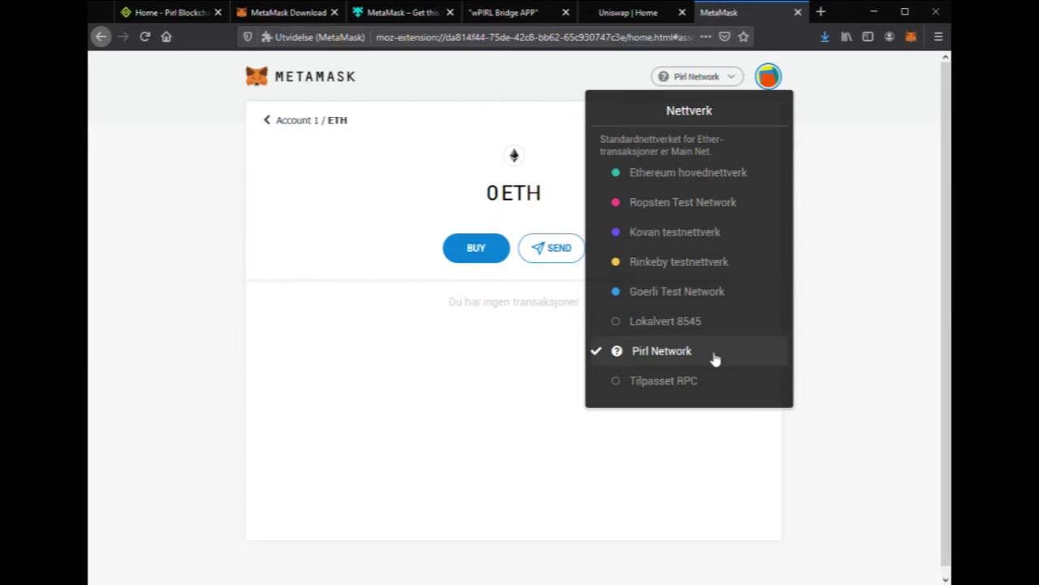
Switch MetaMask back to the Ethereum main network
click(709, 174)
click(721, 78)
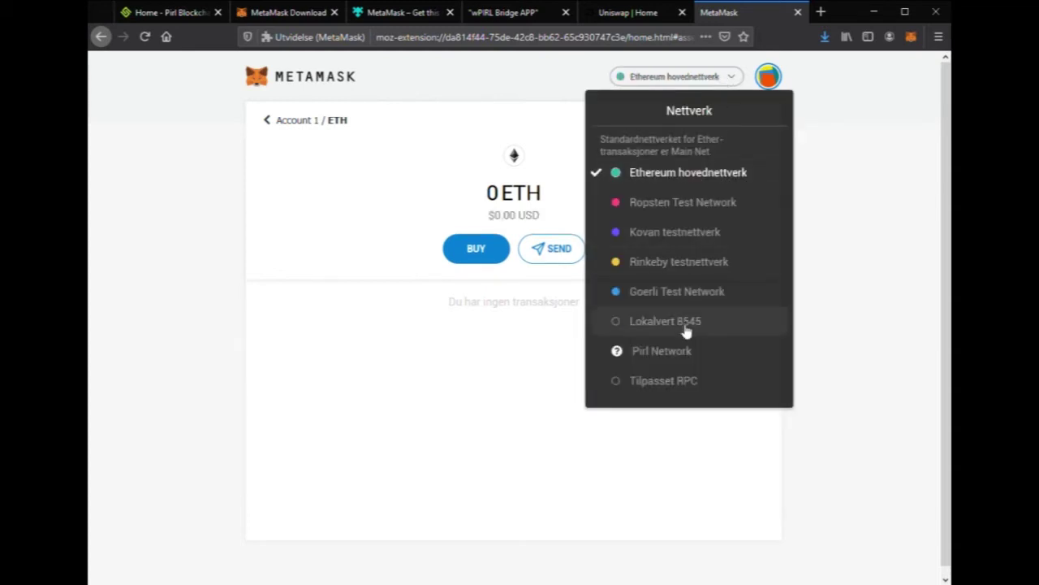
click(682, 351)
click(719, 78)
click(693, 177)
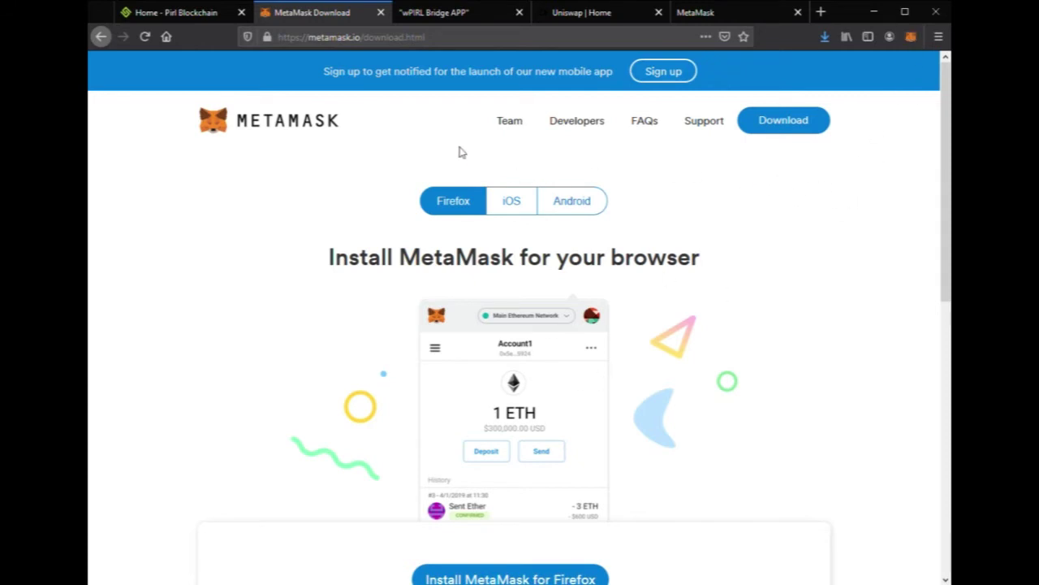
Bridge 1999.99 PIRL to Ethereum on the wPIRL Bridge and confirm the transfer
click(446, 15)
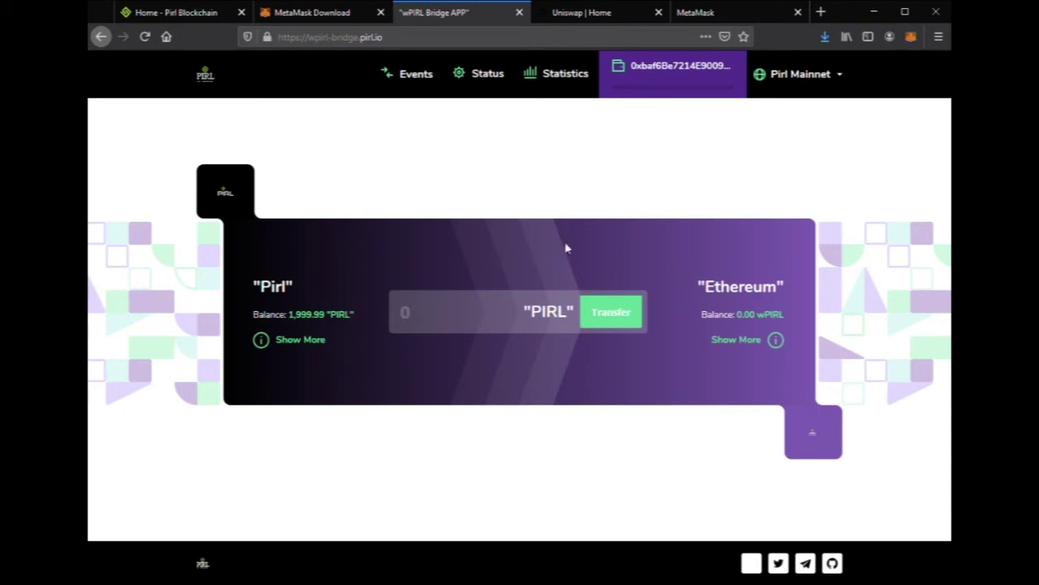
click(911, 37)
click(491, 315)
text(1999.99)
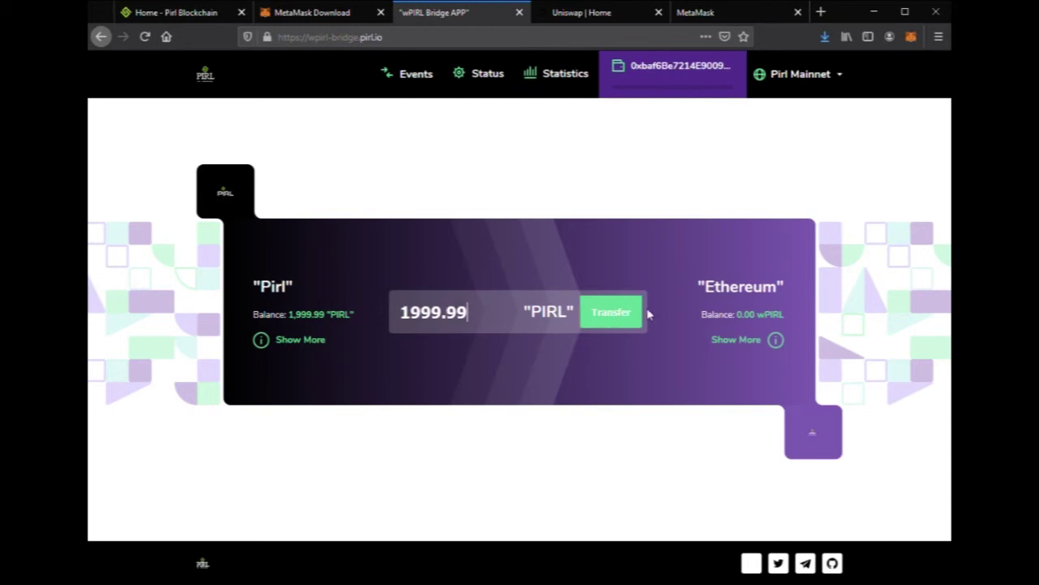
click(638, 314)
click(522, 380)
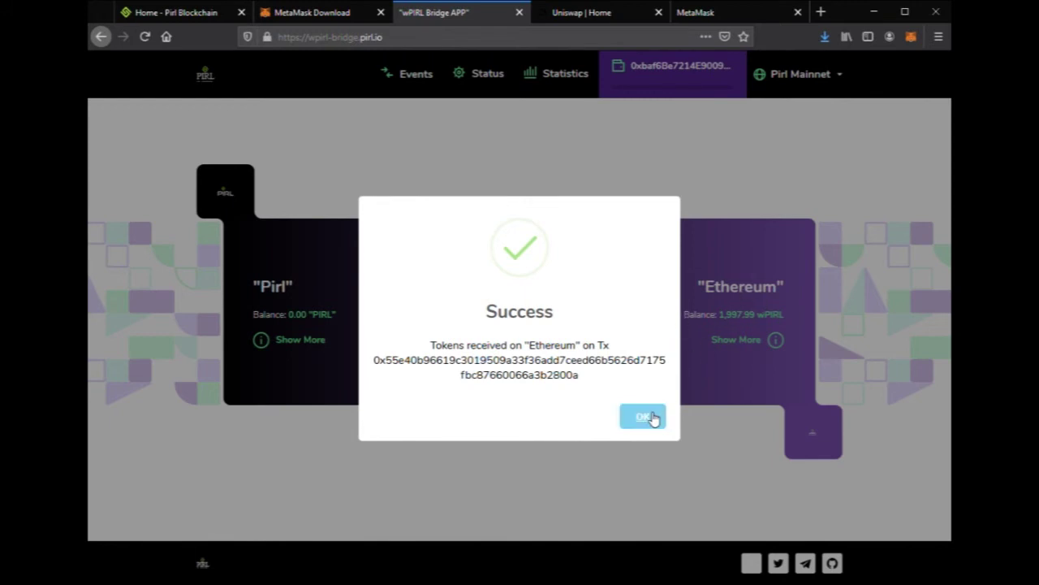
Dismiss the transfer success message and switch the bridge to Ethereum Mainnet
click(654, 418)
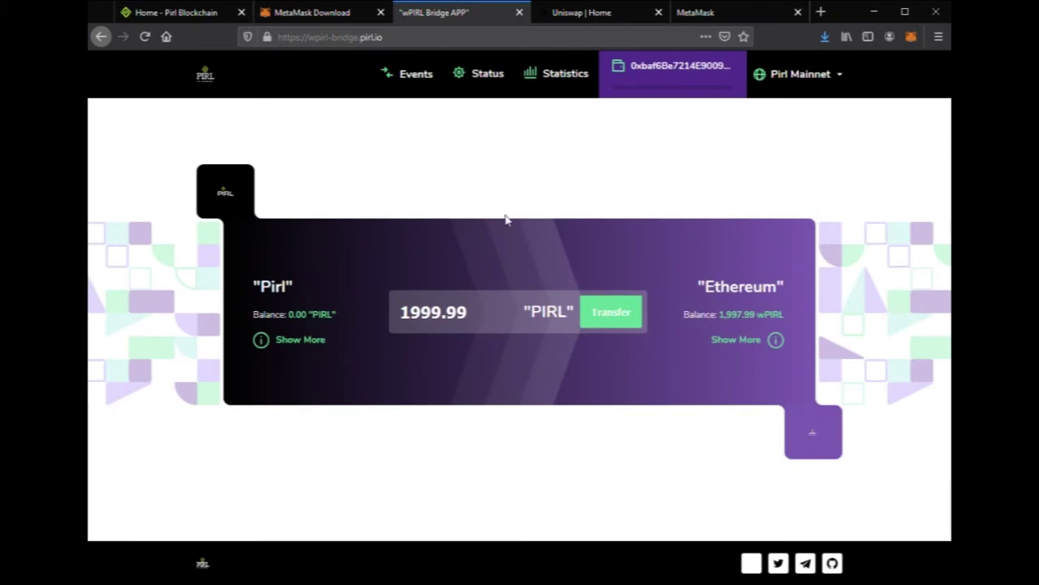
click(801, 77)
click(800, 136)
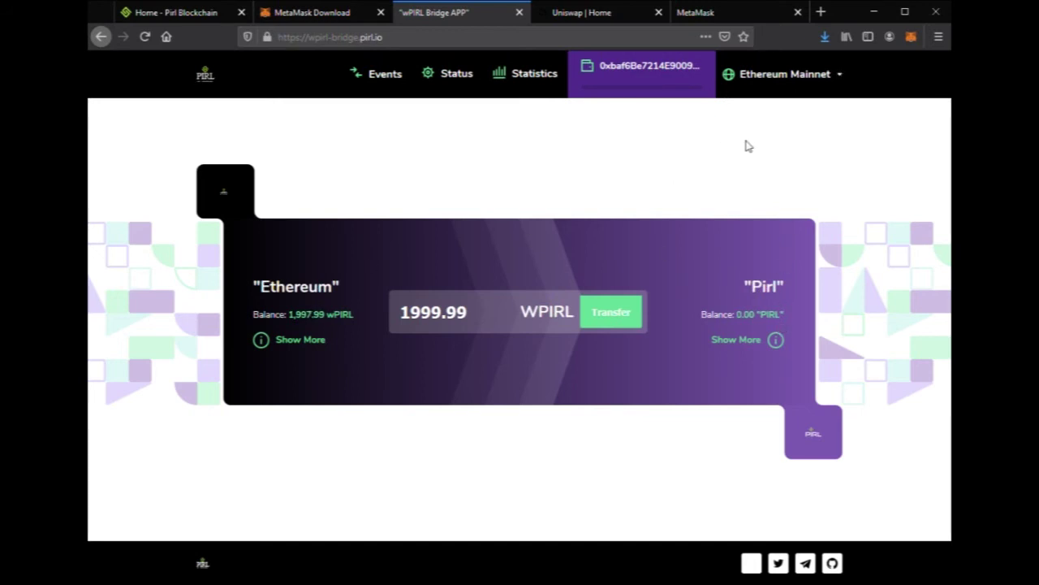
click(784, 78)
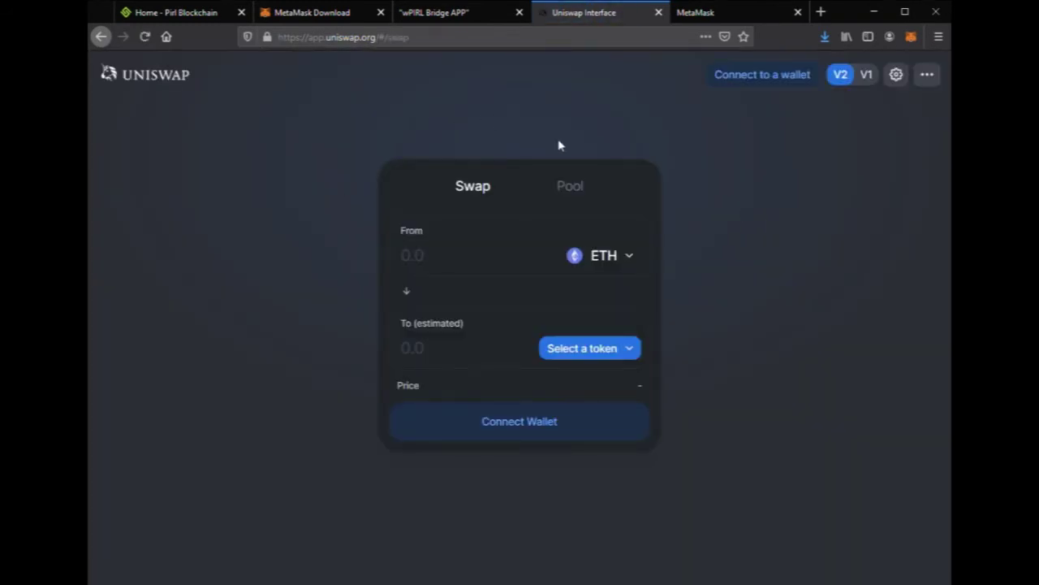
Start a new Uniswap liquidity position pairing ETH with wPIRL, found by its contract address
click(573, 187)
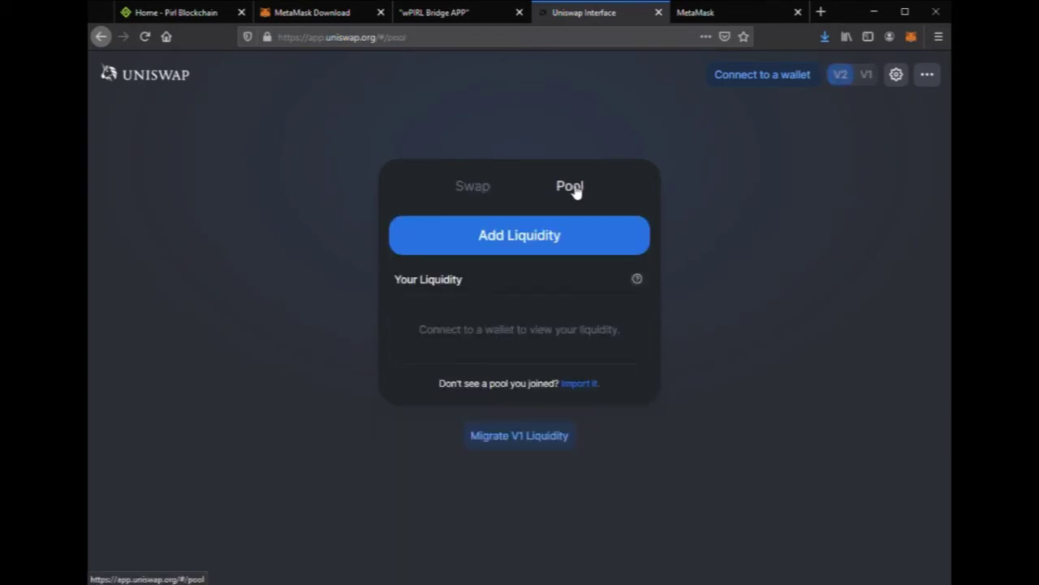
click(574, 242)
click(600, 349)
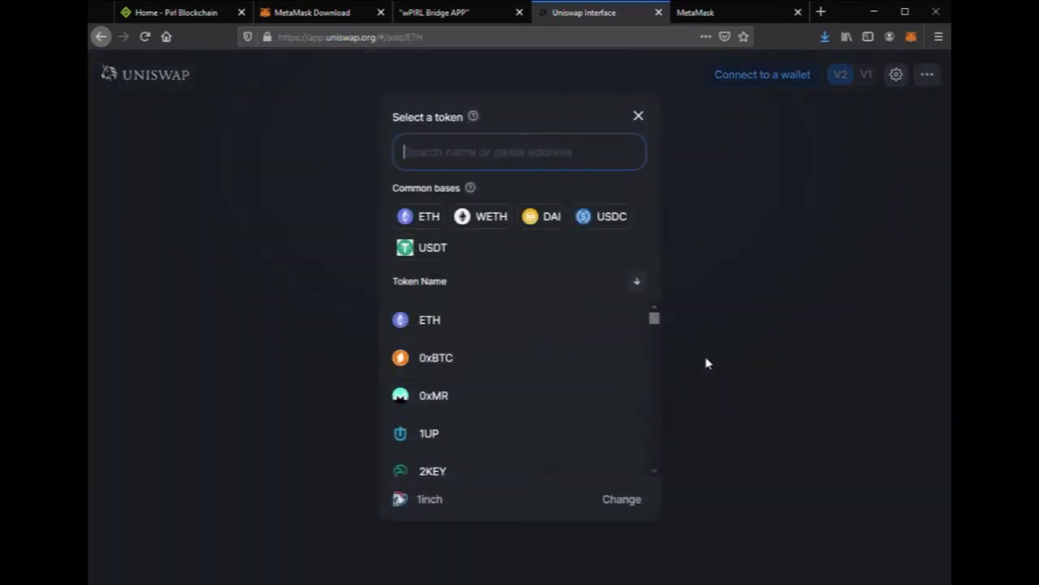
key(ctrl+v)
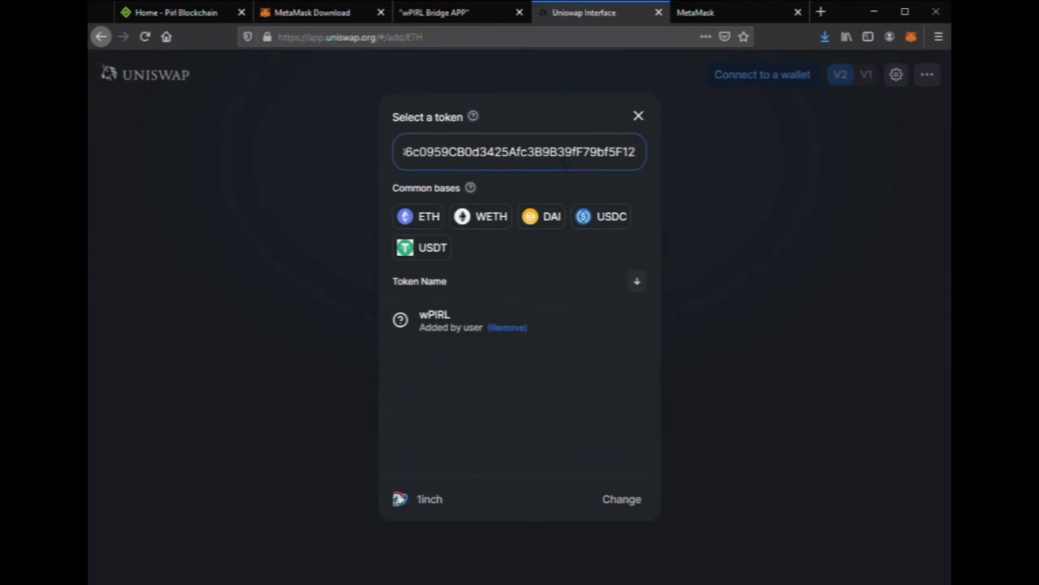
drag(544, 152, 328, 152)
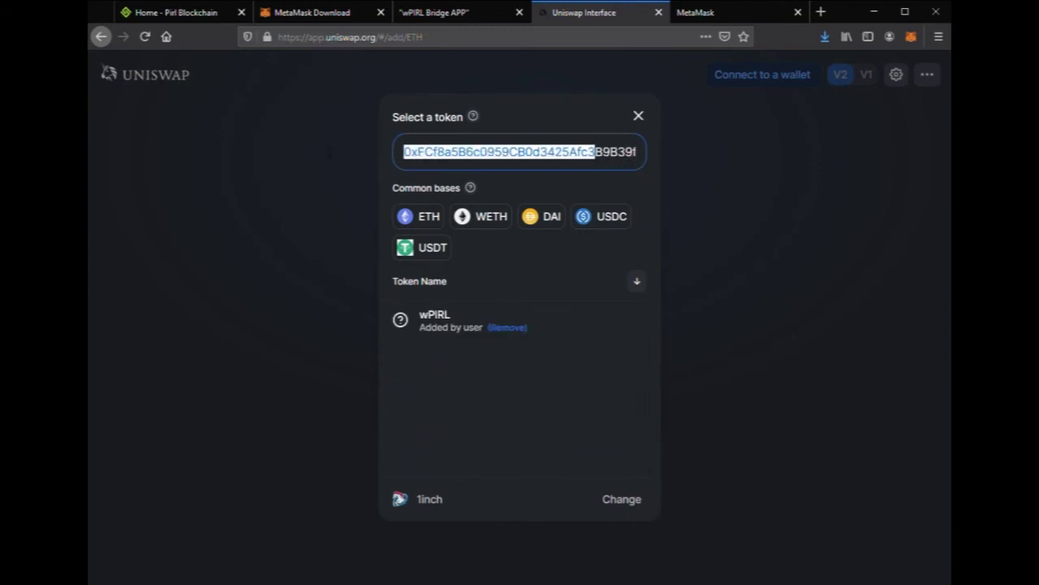
click(513, 153)
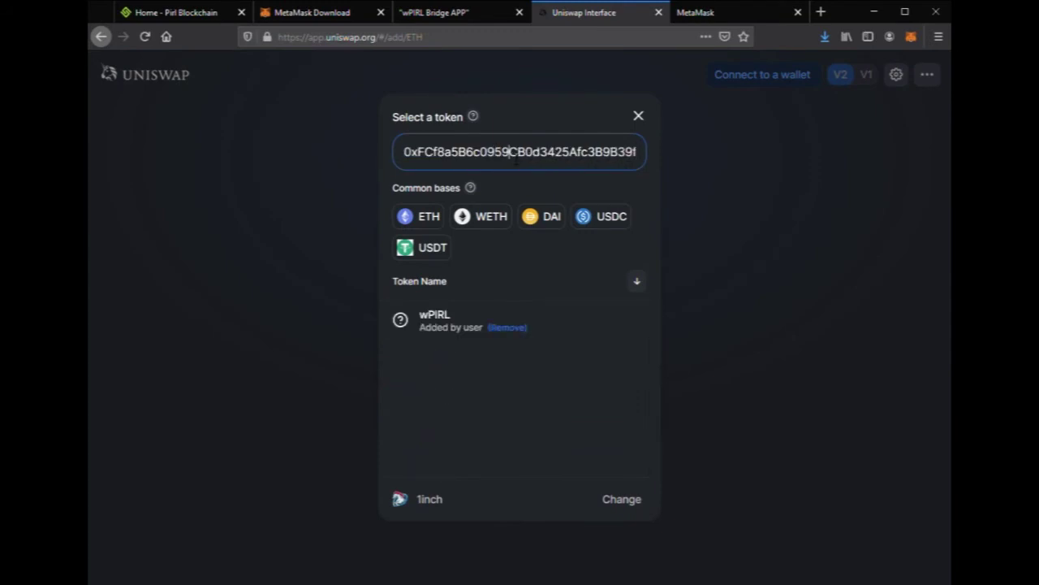
click(435, 325)
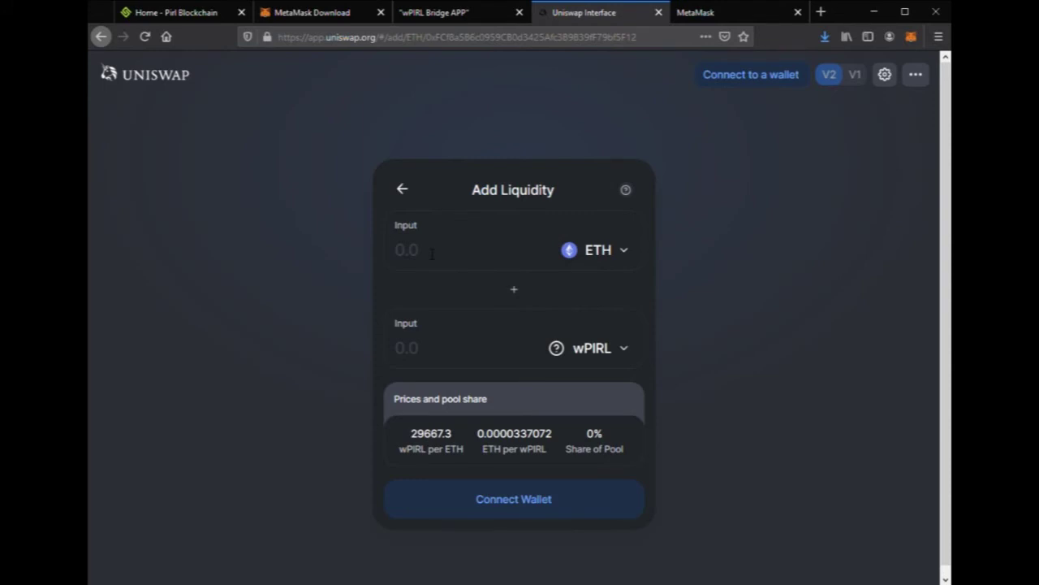
Connect MetaMask to Uniswap and dismiss the wrong-network warning to change MetaMask's network
click(523, 514)
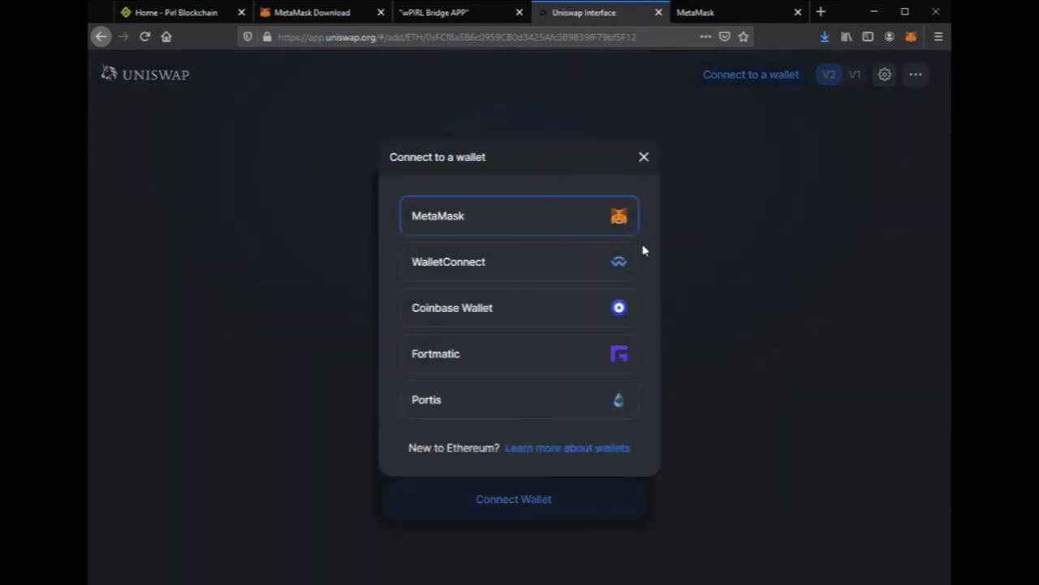
click(529, 225)
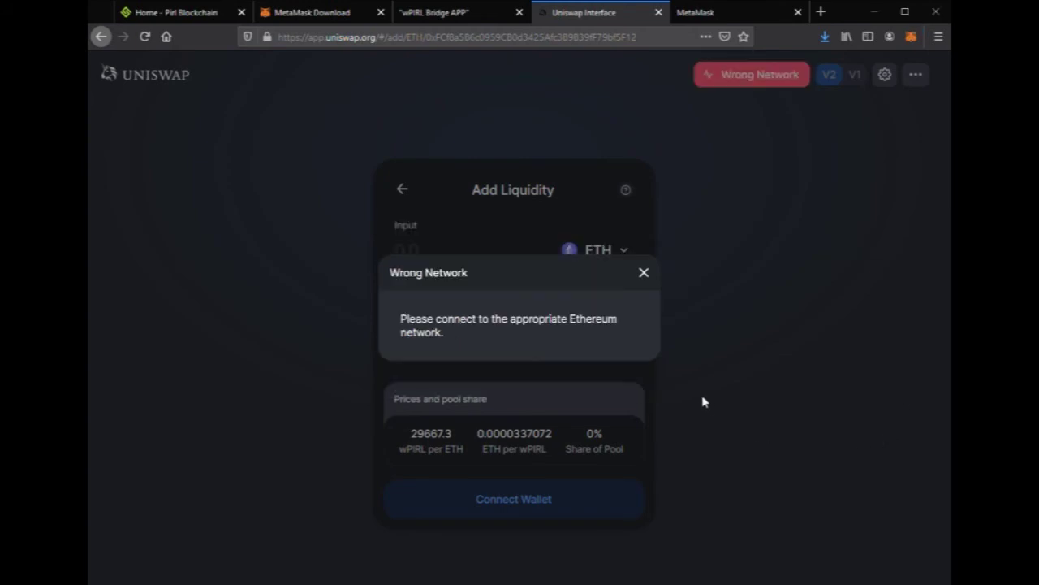
click(764, 74)
click(912, 43)
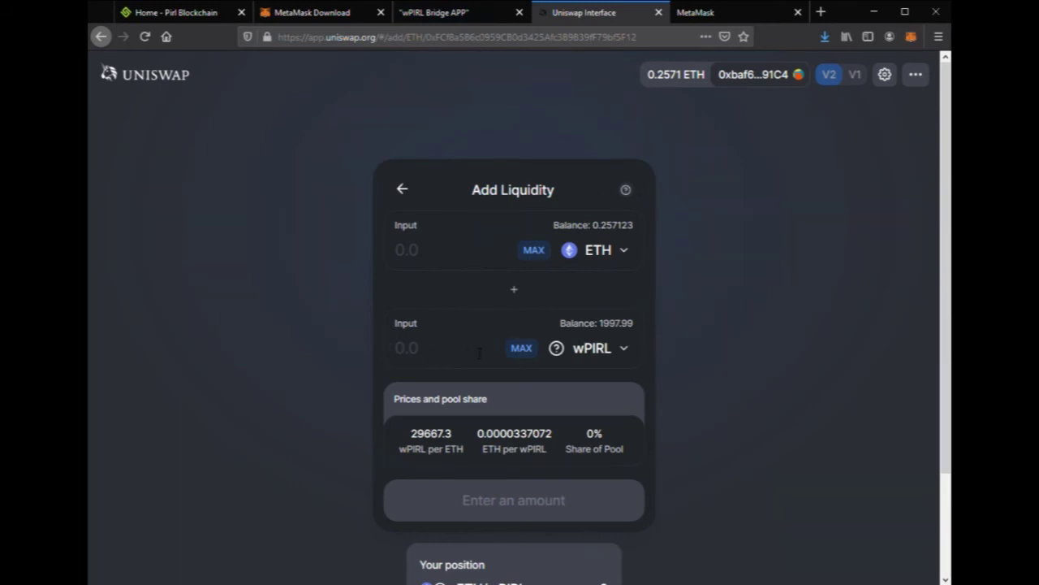
Enter 1997.99 wPIRL and approve Uniswap to spend the wPIRL
text(19)
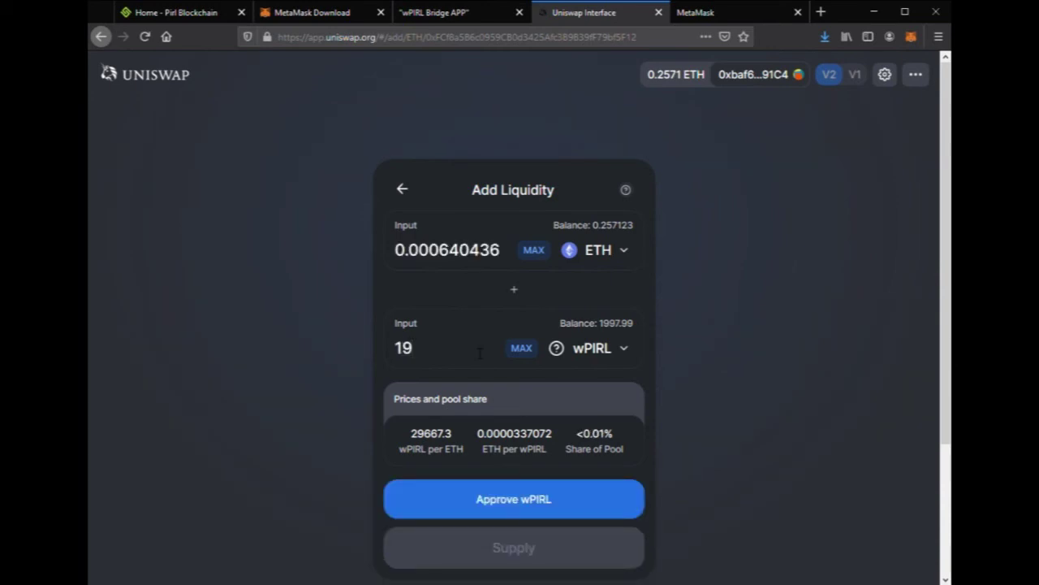
text(97.99)
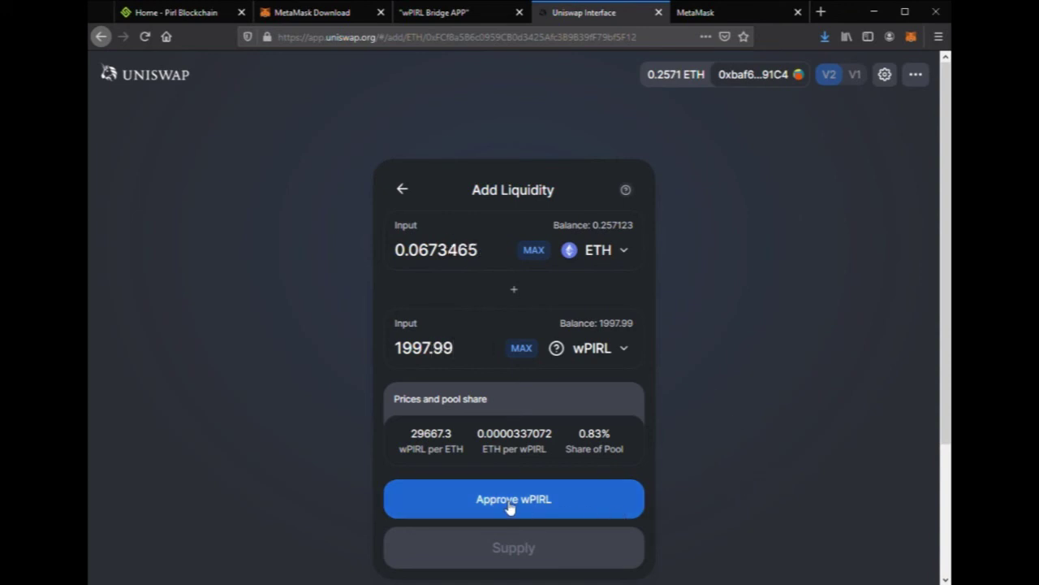
click(510, 505)
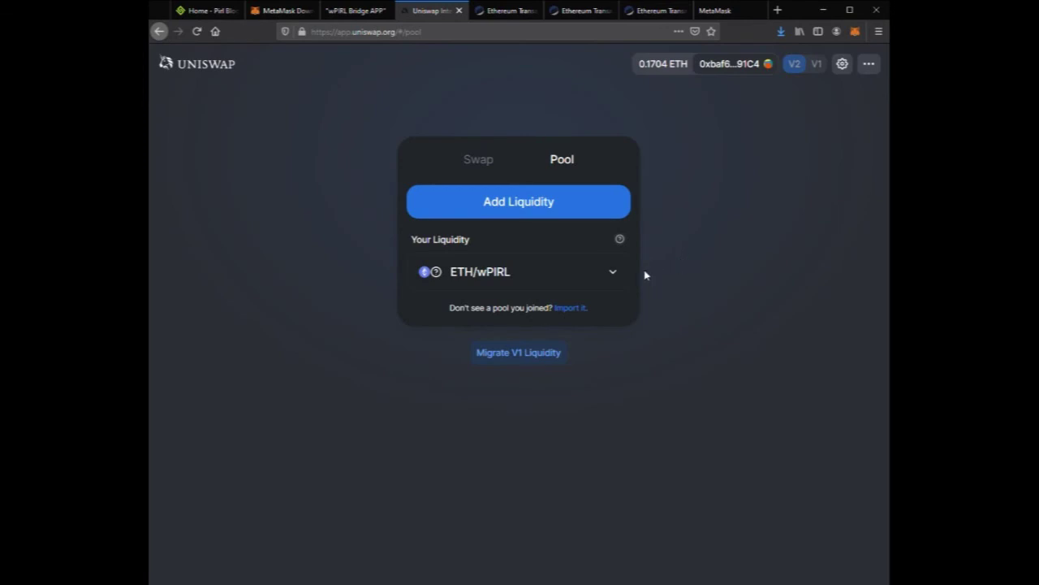
Expand the ETH/wPIRL liquidity position to show 0.0673465 ETH, 1997.98 wPIRL and 0.83% share
click(614, 275)
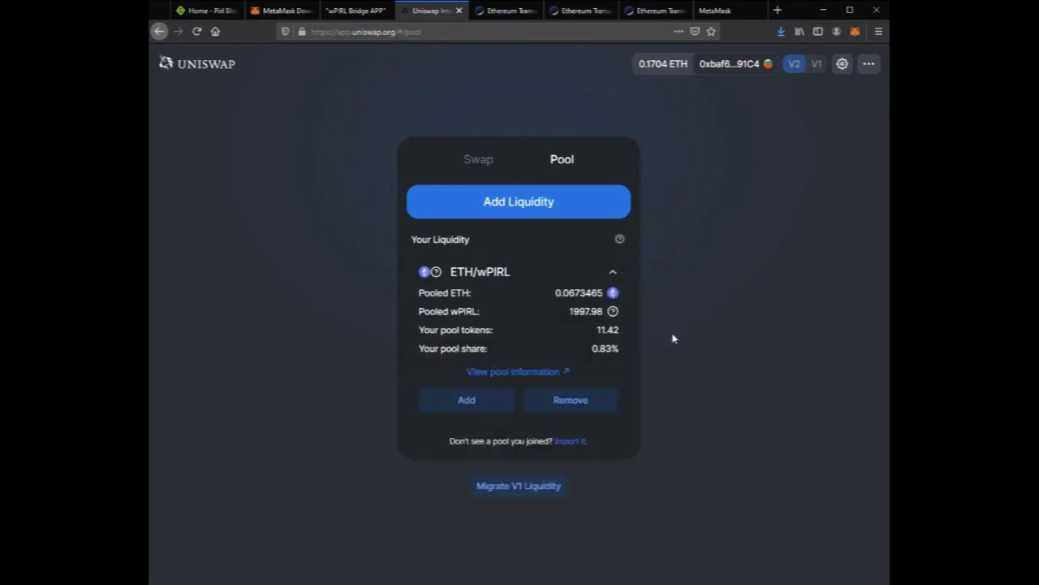